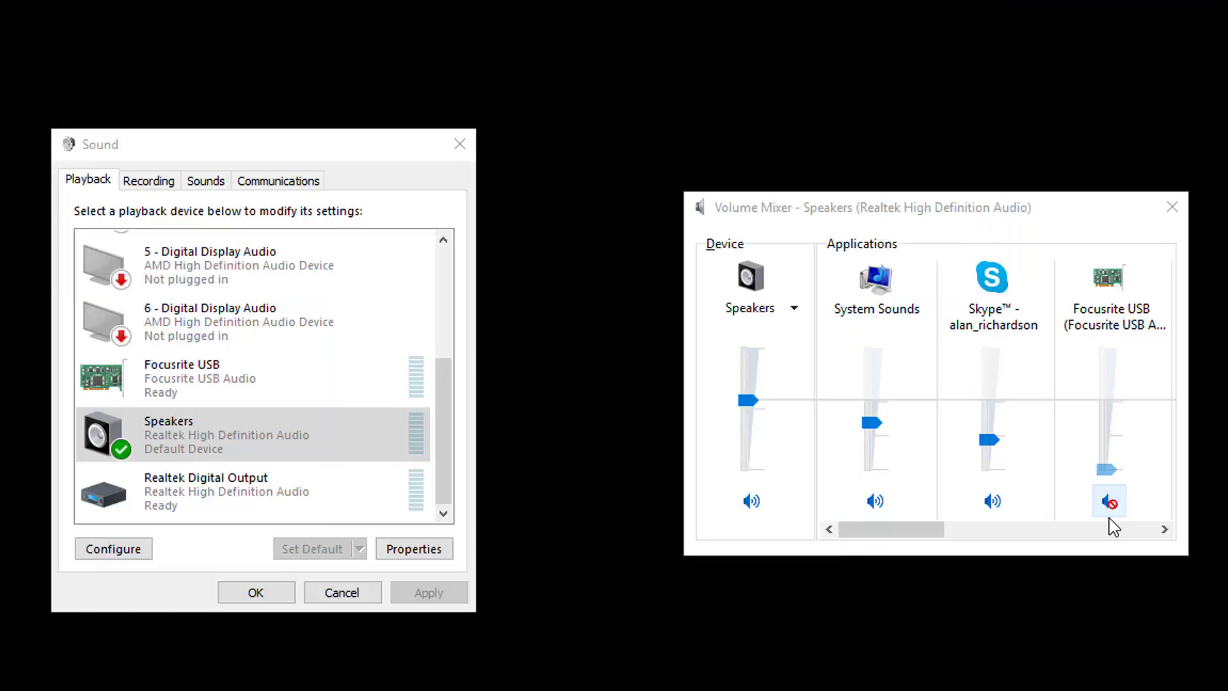
# - Show the recording devices list, with Focusrite USB as the default device
pyautogui.click(148, 180)
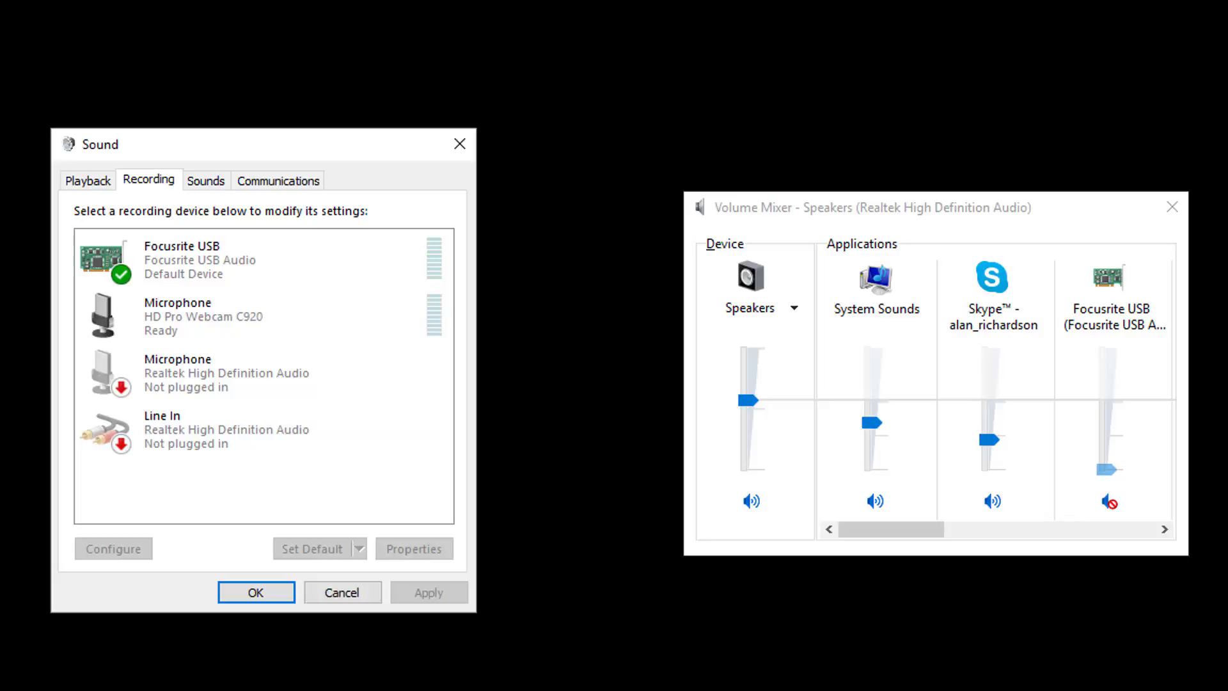
# - Lower the System Sounds slider slightly in the Volume Mixer, to around 50
pyautogui.click(873, 423)
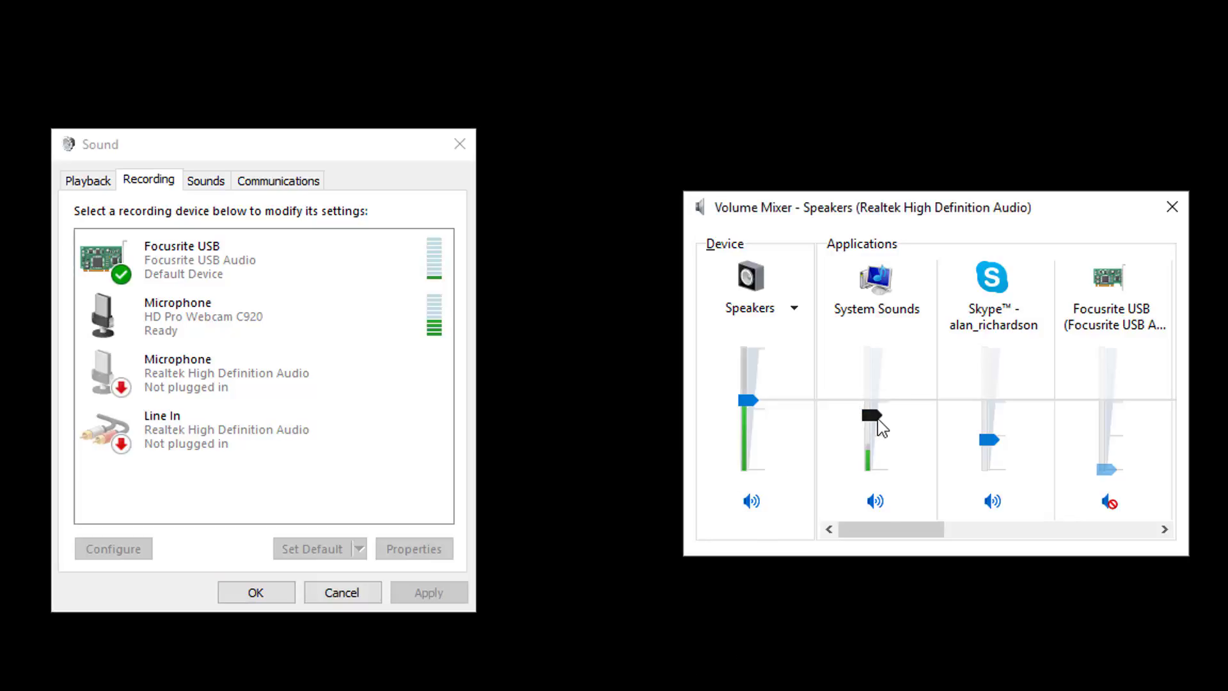
pyautogui.moveTo(873, 422); pyautogui.dragTo(873, 431)
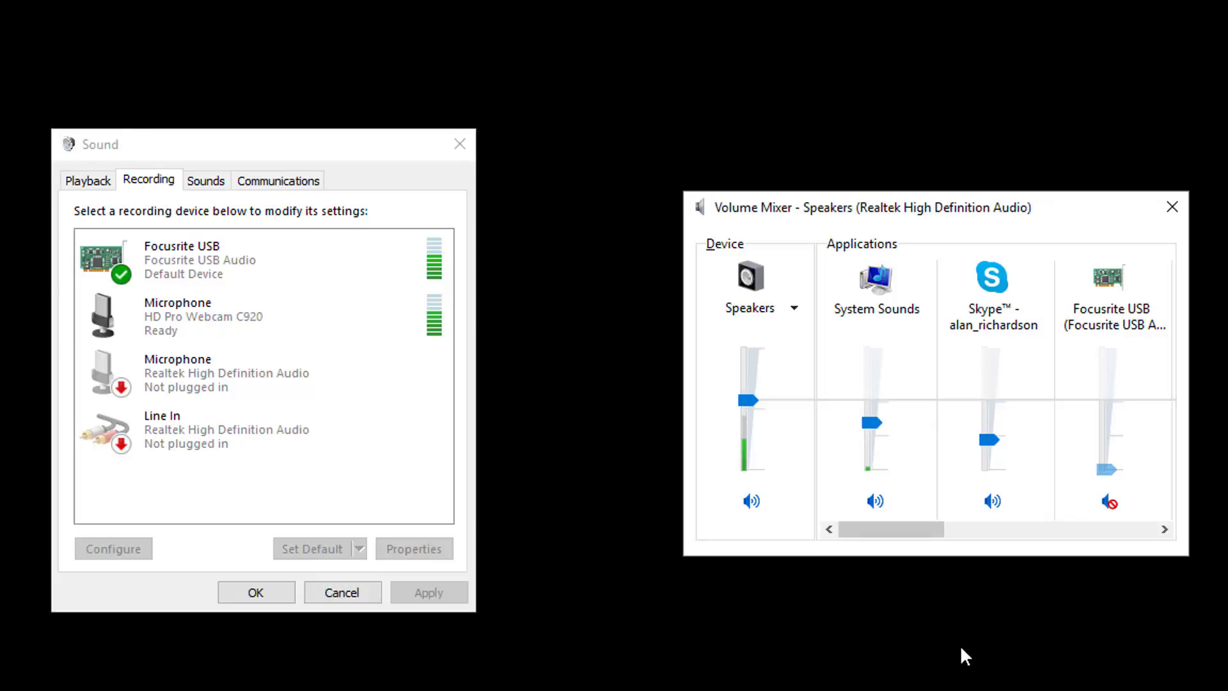